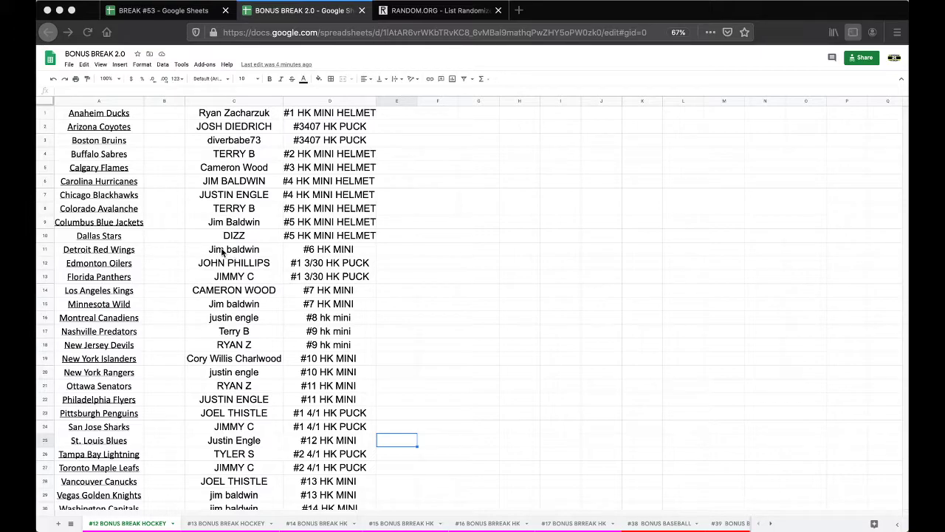
Review the participant names and their entry labels in the #12 BONUS BREAK HOCKEY sheet
scroll(335, 318, "down", 2)
scroll(334, 317, "up", 2)
scroll(240, 167, "down", 1)
left_click(236, 167)
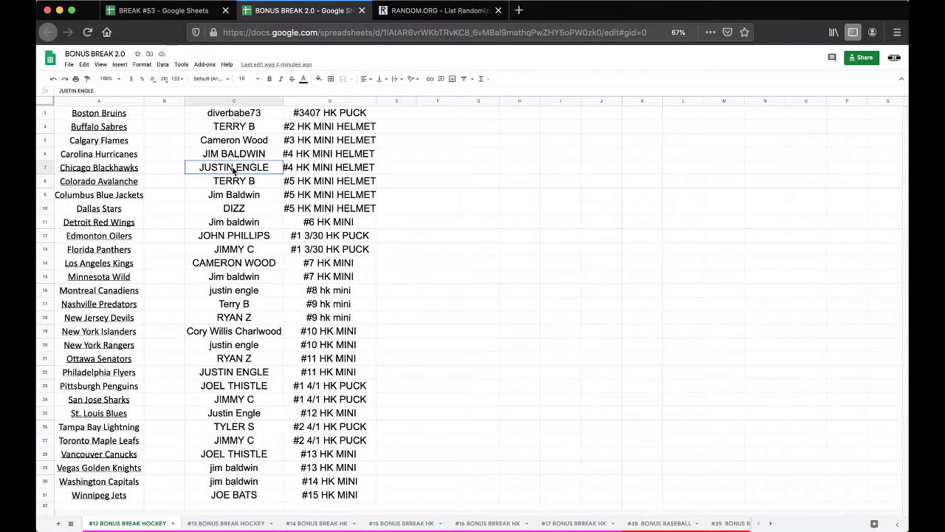
scroll(236, 170, "down", 1)
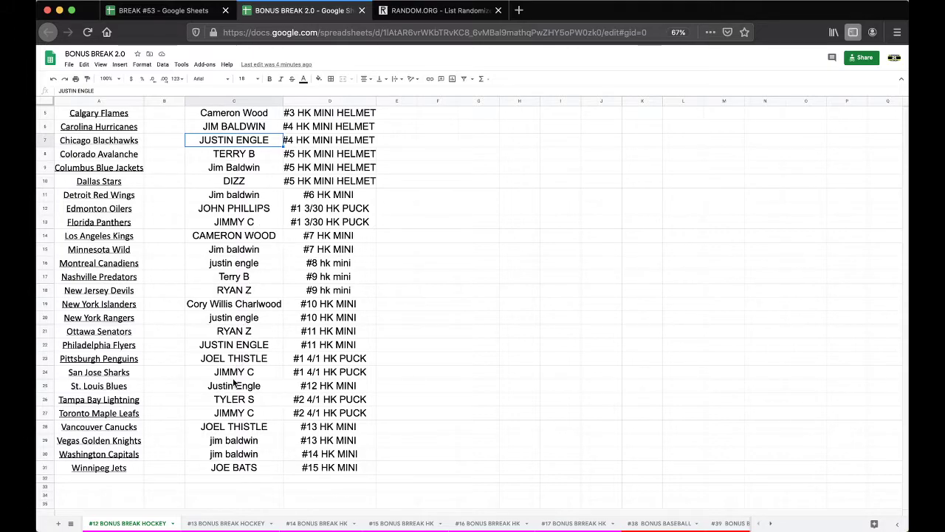
left_click(229, 415)
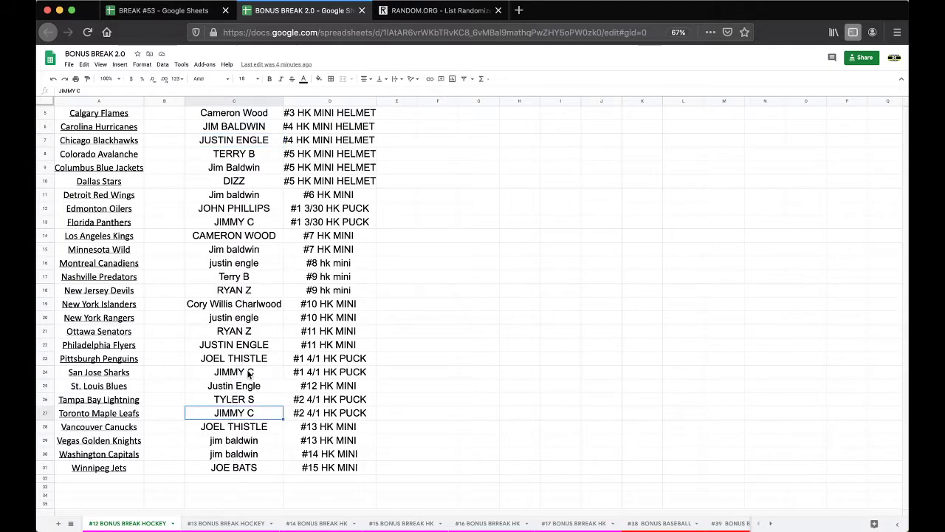
Copy all participant names from column C and paste them into the RANDOM.ORG List Randomizer's item field
scroll(249, 375, "up", 3)
left_click(233, 101)
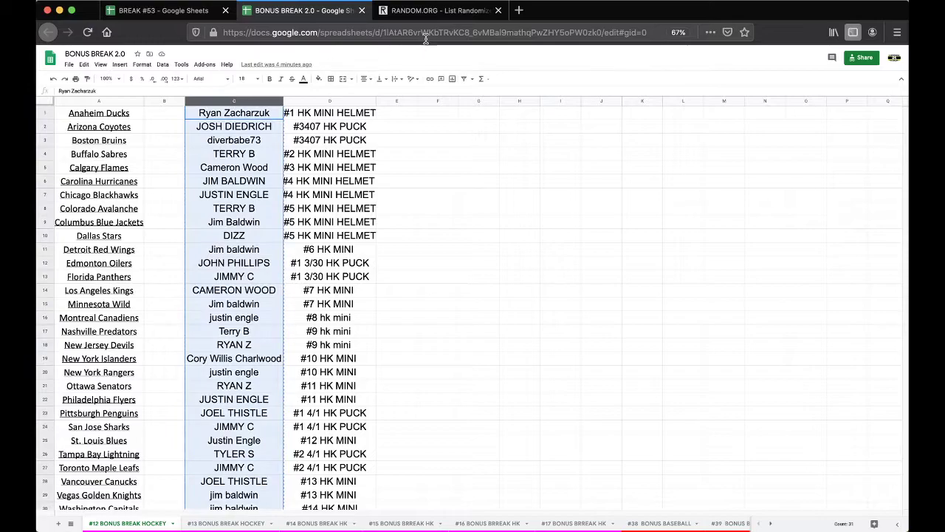
left_click(417, 10)
left_click(333, 329)
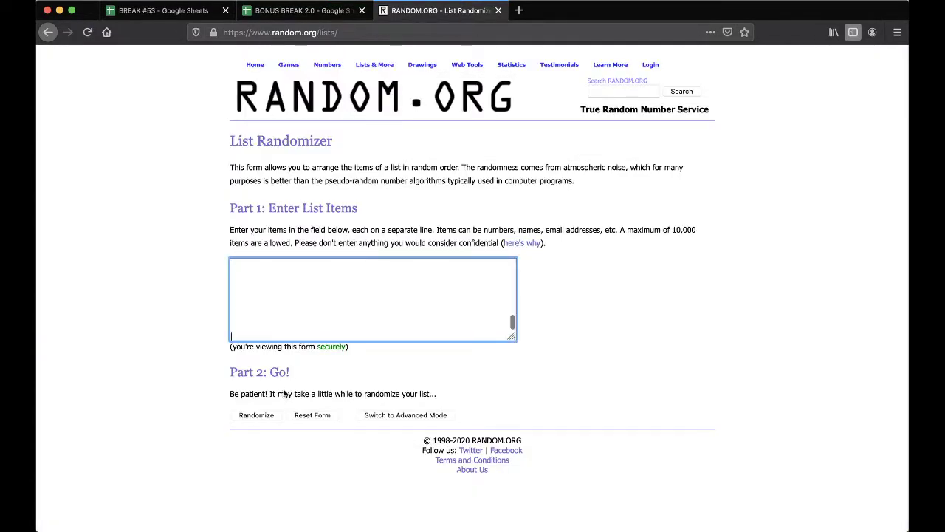
key("cmd+v")
Randomize the participant list five times in a row
left_click(251, 416)
scroll(251, 443, "down", 3)
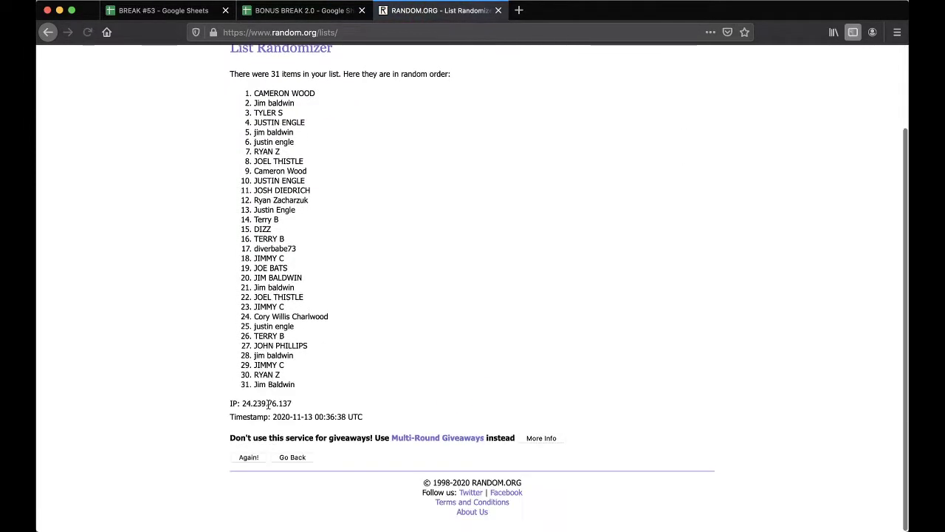
left_click(249, 458)
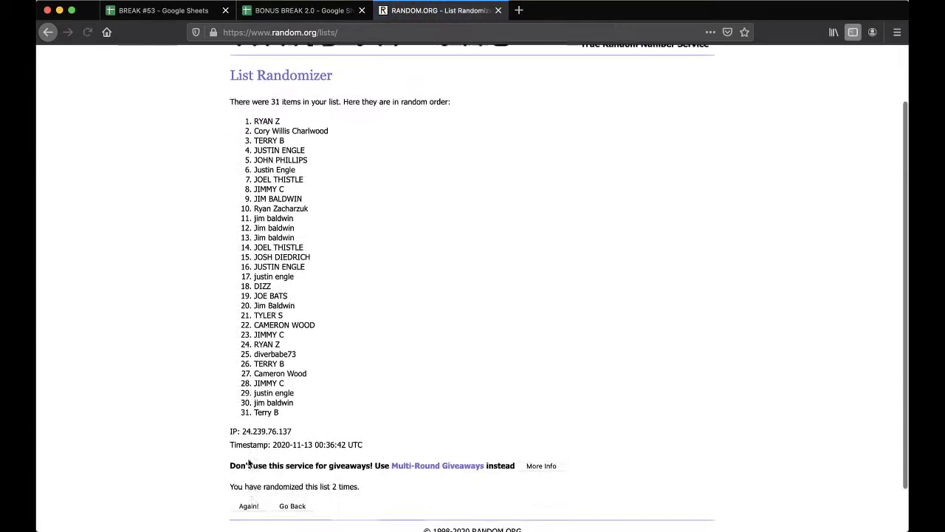
left_click(249, 458)
left_click(249, 458)
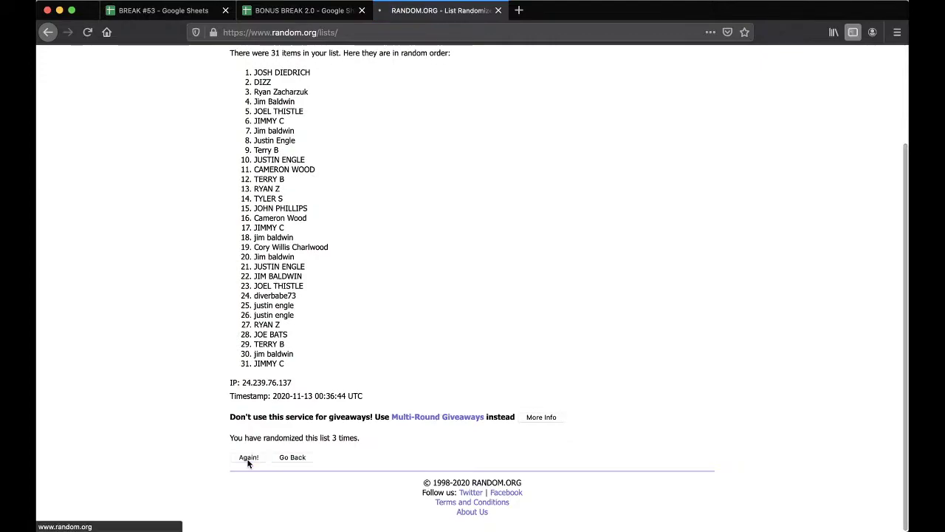
left_click(249, 458)
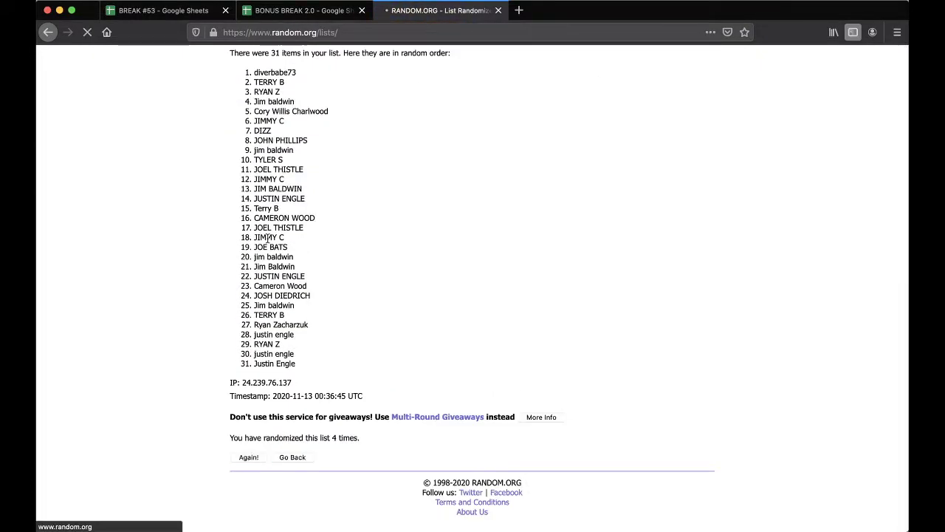
Copy the complete randomized name list into column B of the BONUS BREAK 2.0 spreadsheet, starting at cell B1
scroll(301, 217, "up", 2)
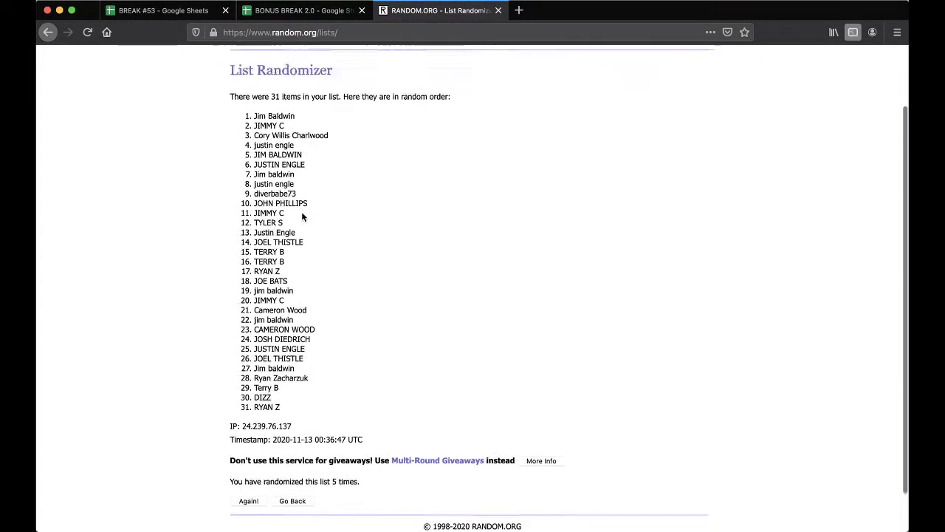
left_click_drag(255, 146, 304, 444)
key("super+c")
left_click(299, 15)
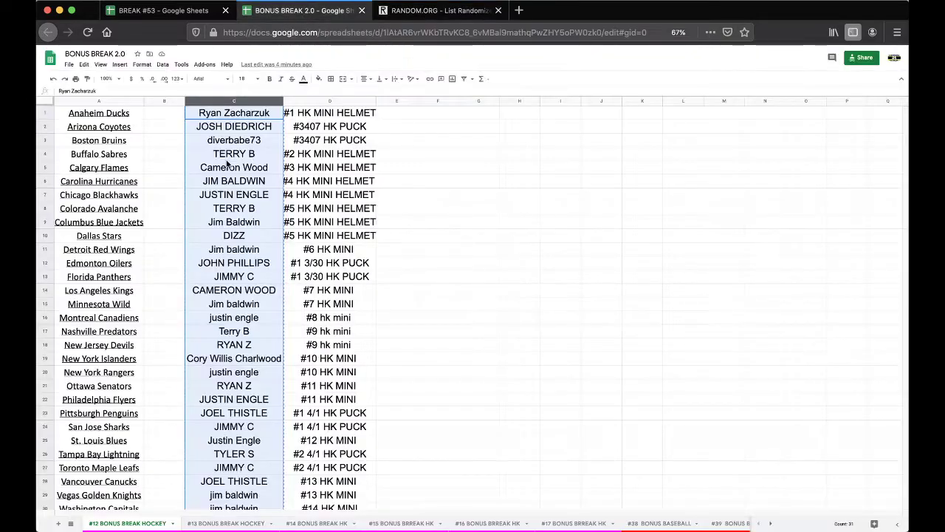
left_click(164, 114)
key("super+v")
Set the pasted names in column B to font size 18 and fit the column width to its contents
left_click(243, 78)
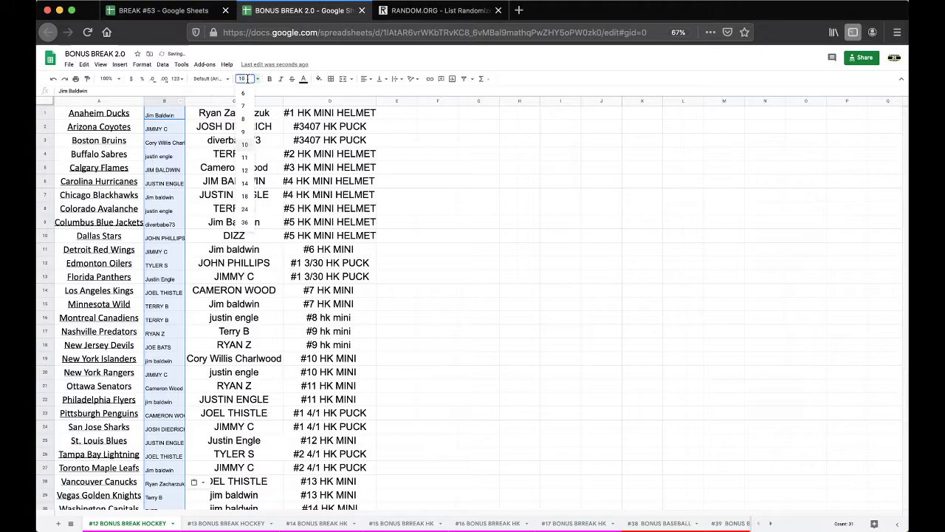
left_click(246, 201)
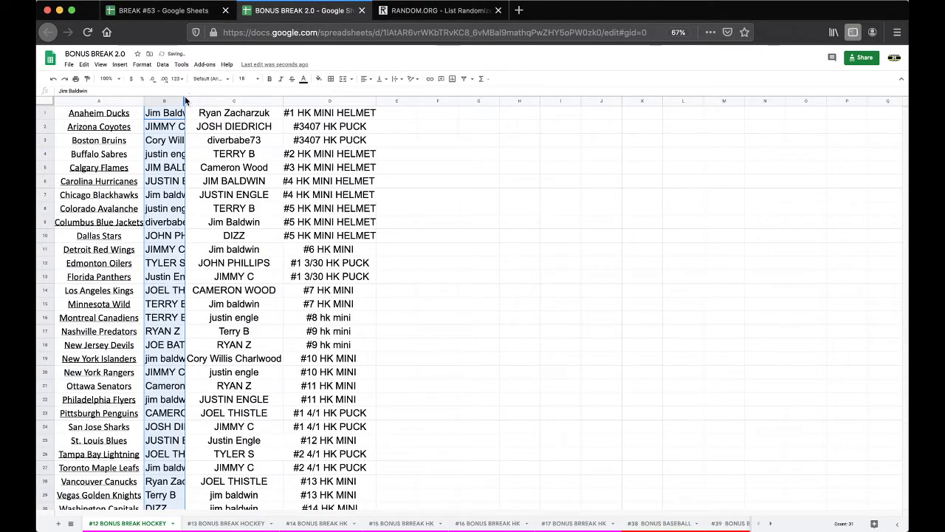
double_click(184, 100)
Sort the whole sheet by column B from A to Z to group the teams by participant
left_click(163, 64)
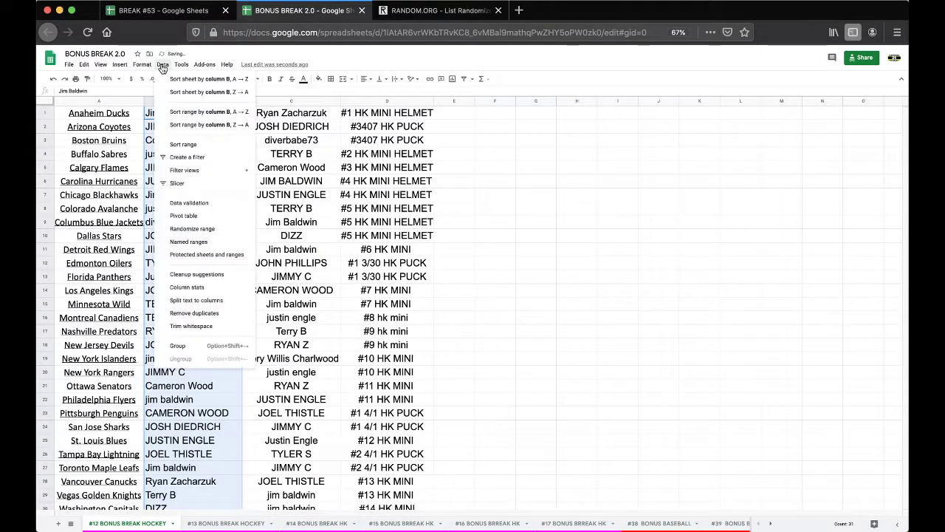
left_click(170, 79)
left_click(261, 196)
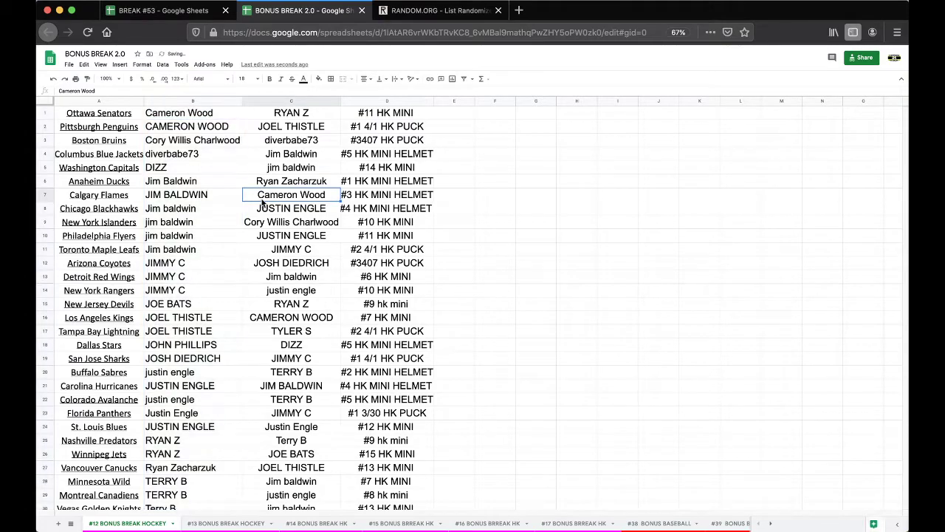
Go through column B down to row 31 to read which teams each participant was assigned
left_click(196, 154)
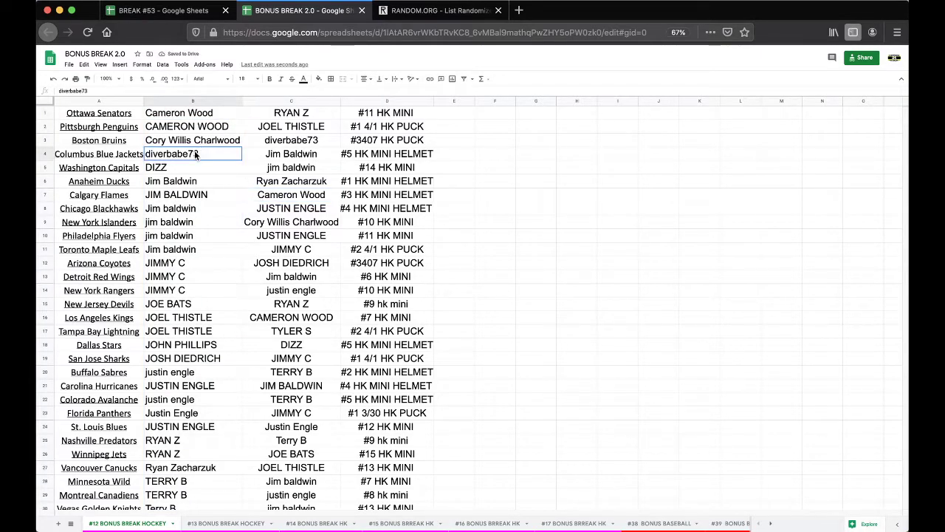
left_click(183, 172)
left_click(183, 185)
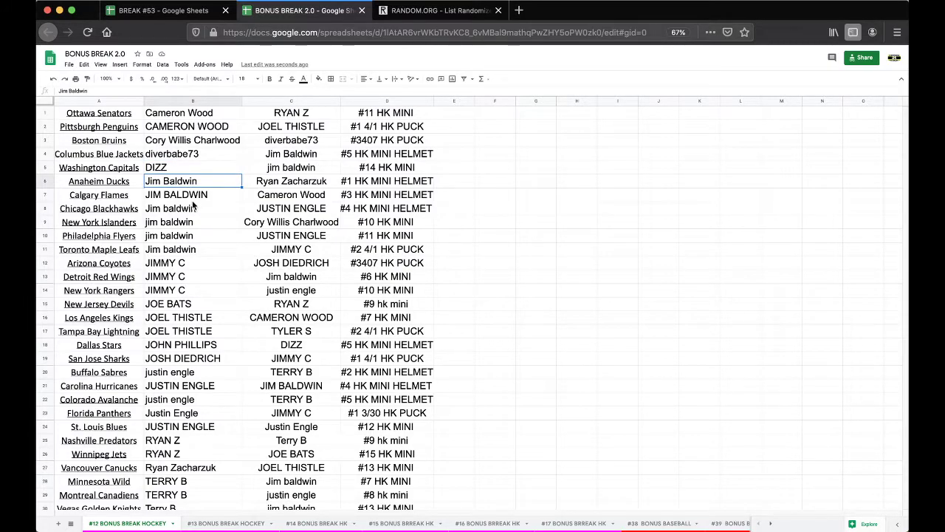
left_click(189, 212)
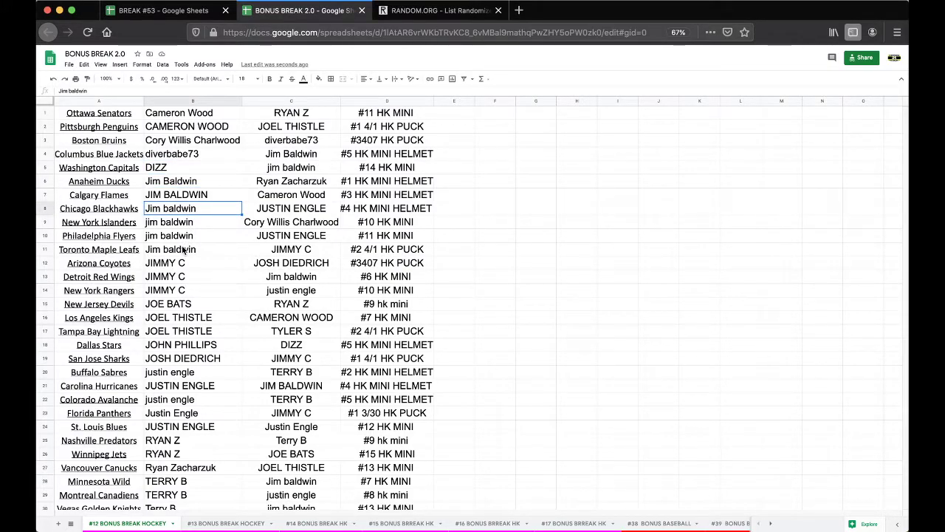
left_click(183, 250)
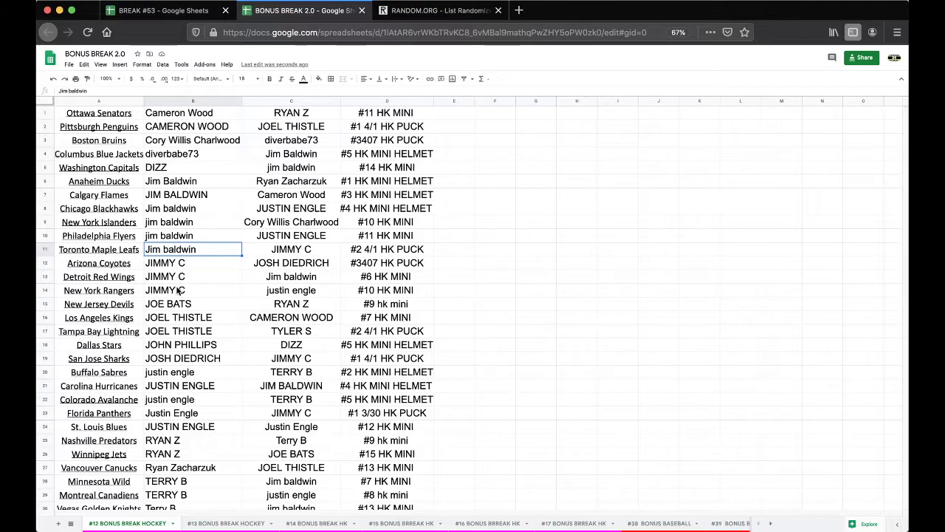
left_click(178, 291)
scroll(190, 265, "down", 3)
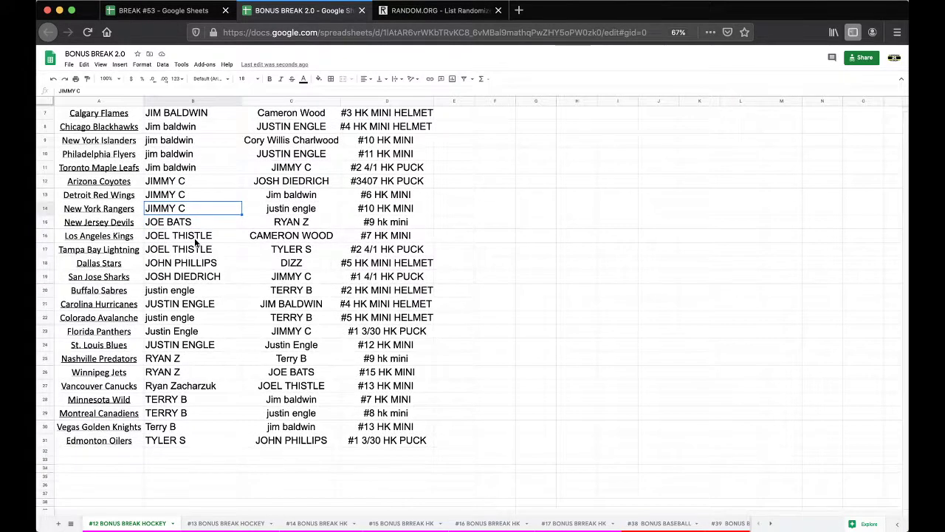
left_click(199, 267)
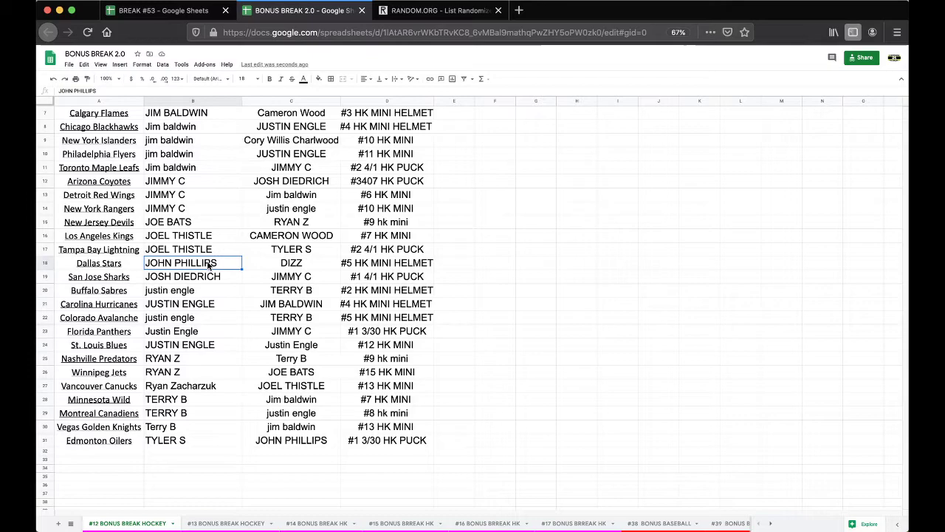
left_click(204, 278)
scroll(217, 223, "down", 1)
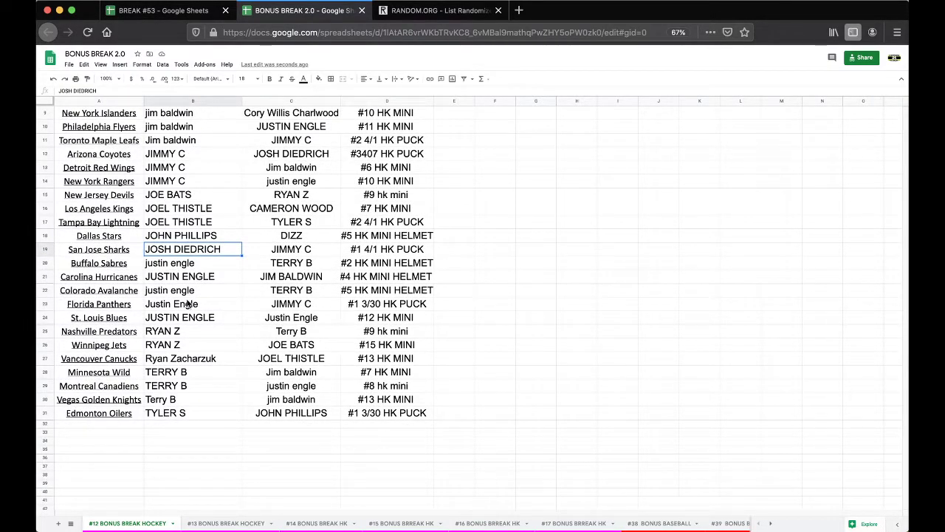
left_click(177, 334)
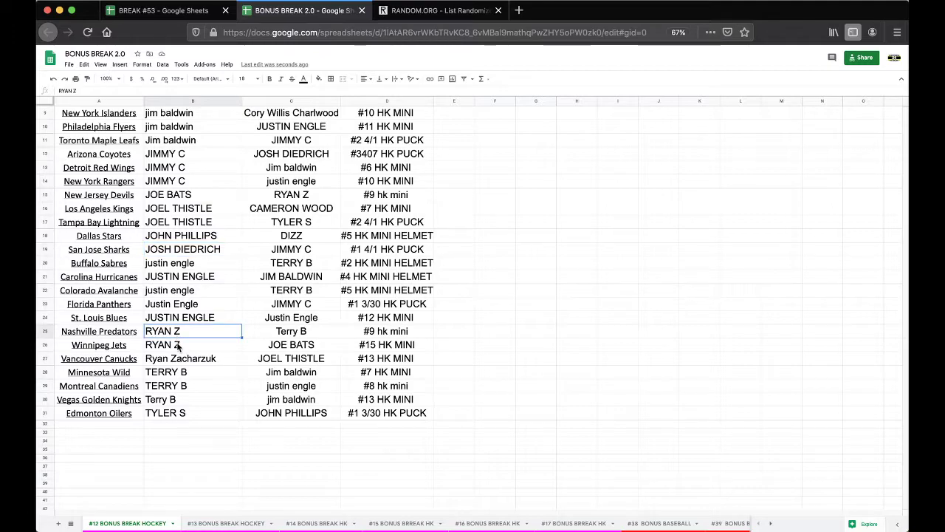
left_click(178, 361)
left_click_drag(194, 375, 192, 385)
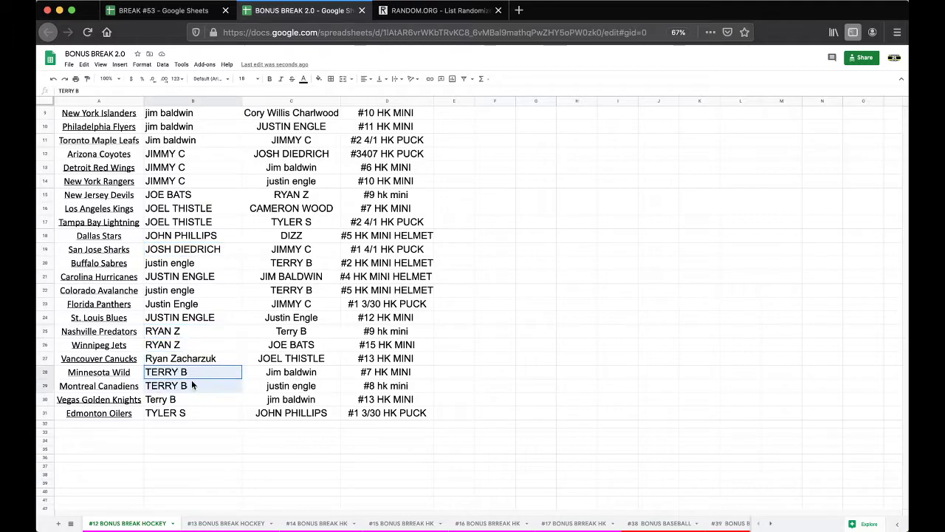
left_click(190, 400)
left_click(194, 413)
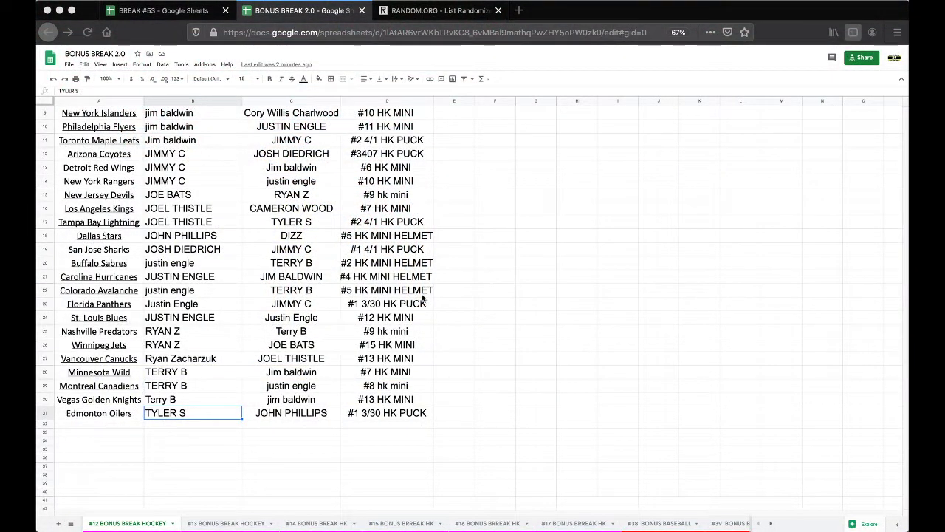
Sort the whole sheet by the team names in column A from A to Z
scroll(265, 130, "up", 3)
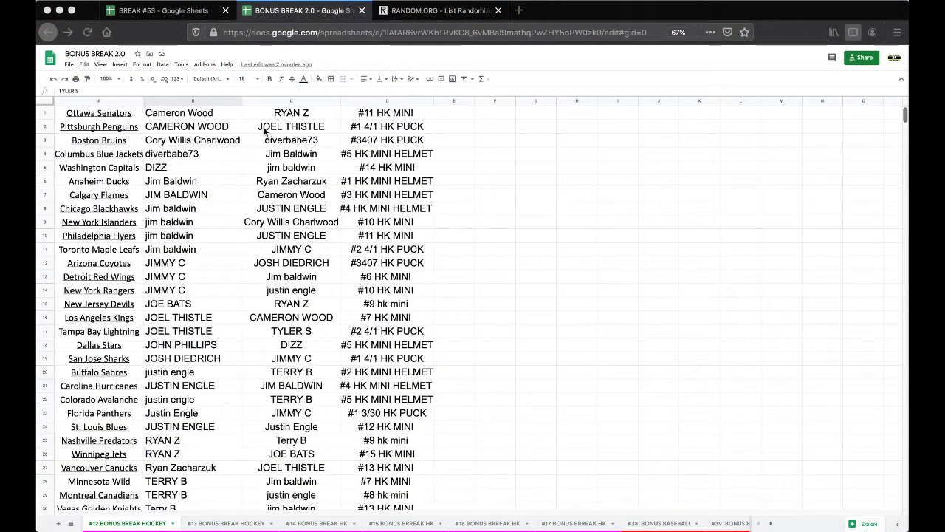
left_click(111, 102)
left_click(162, 65)
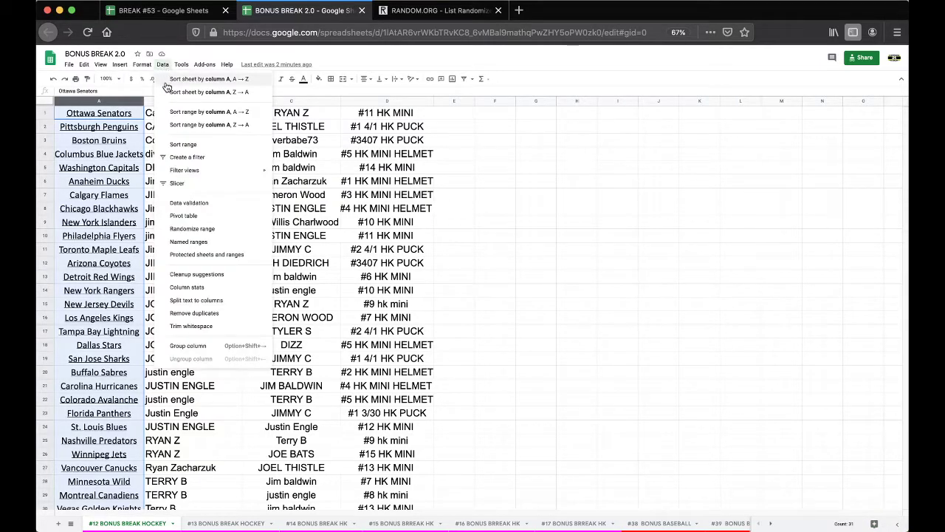
left_click(199, 79)
Put the column C participant names into the RANDOM.ORG List Randomizer again and randomize them five times
left_click(440, 10)
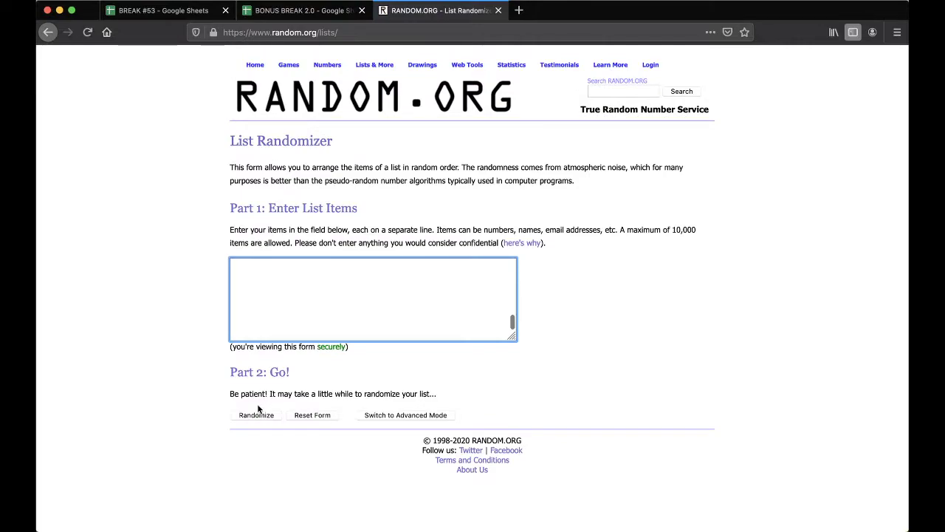
left_click(251, 414)
scroll(234, 384, "down", 3)
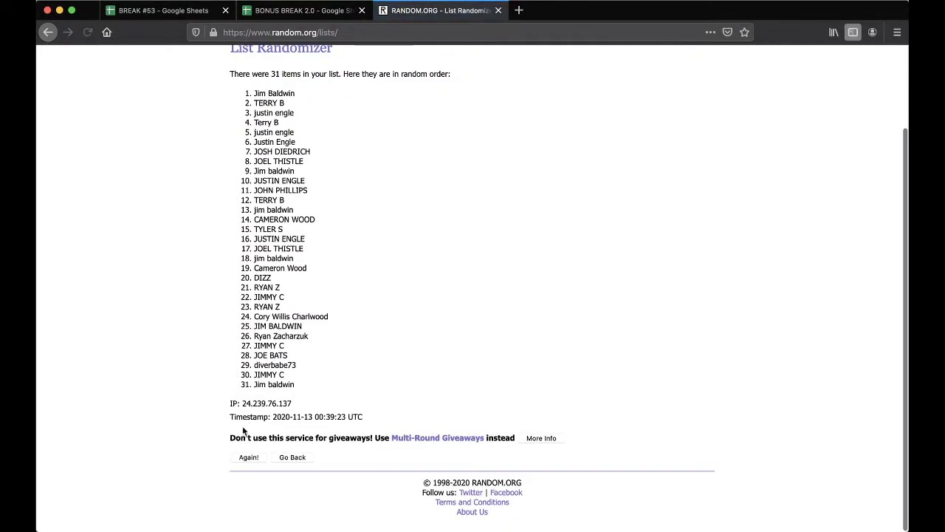
left_click(247, 457)
left_click(247, 459)
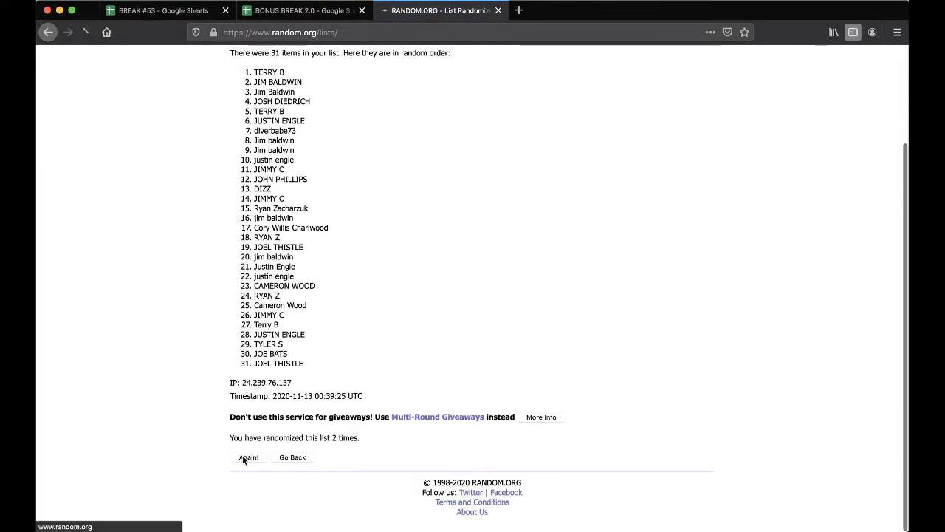
scroll(244, 462, "down", 3)
left_click(245, 460)
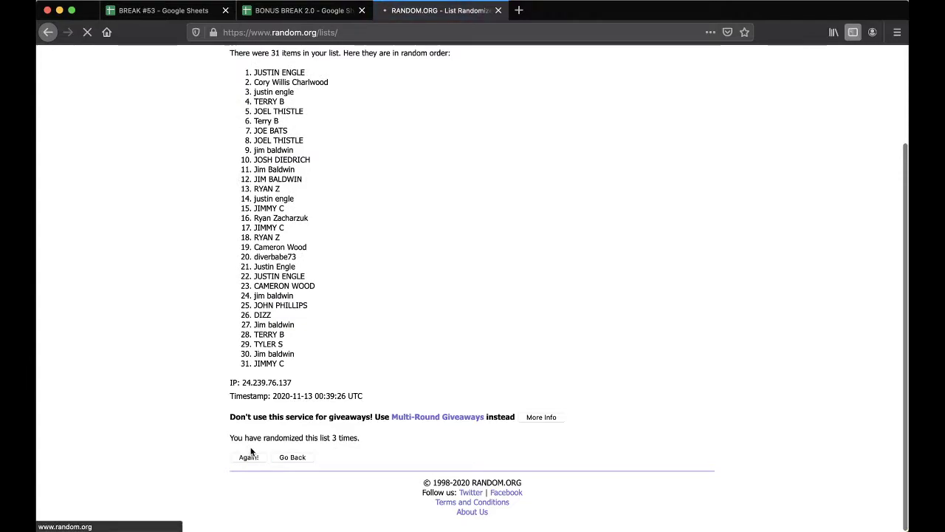
left_click(248, 459)
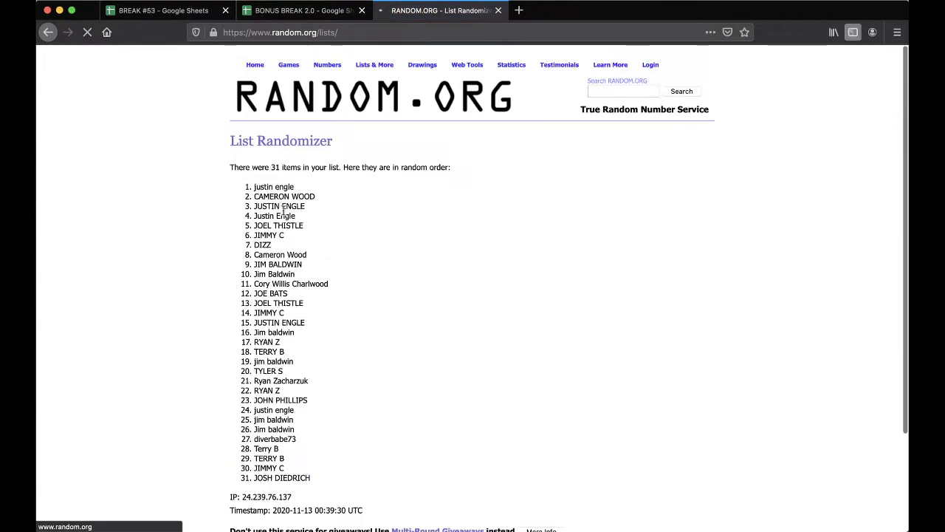
Mark the first name in the randomized list as winner by filling that participant's cell C7 in the spreadsheet yellow
left_click_drag(271, 187, 295, 187)
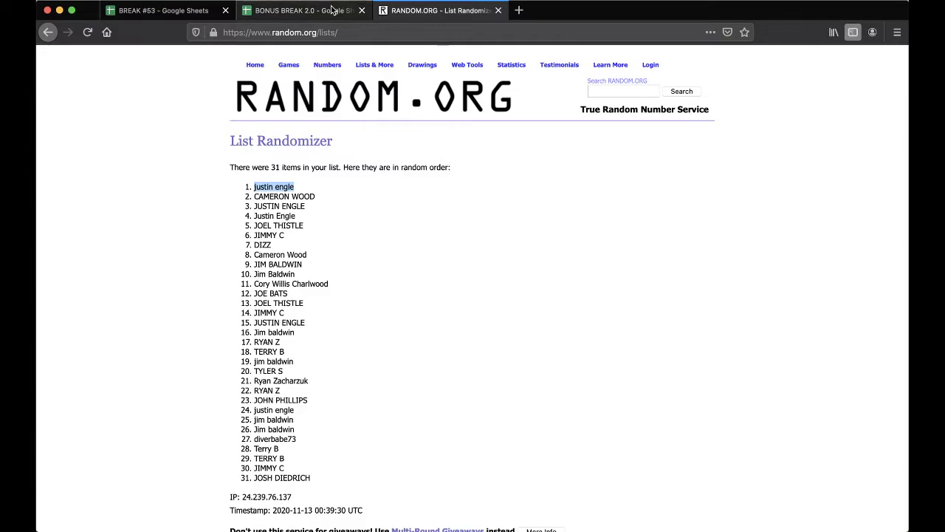
left_click(336, 11)
left_click(288, 222)
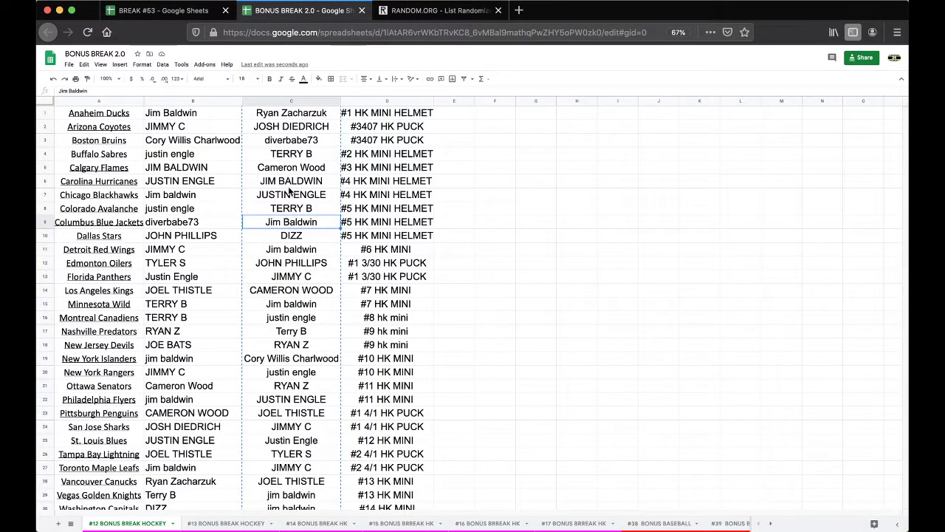
left_click(289, 194)
left_click(319, 78)
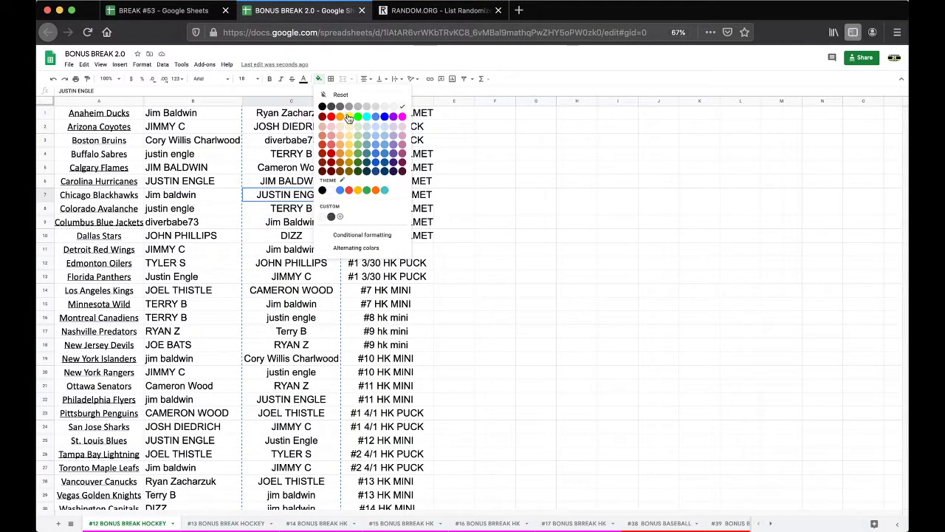
left_click(349, 118)
Change the #12 BONUS BREAK HOCKEY sheet's tab color to black
right_click(143, 522)
mouse_move(122, 436)
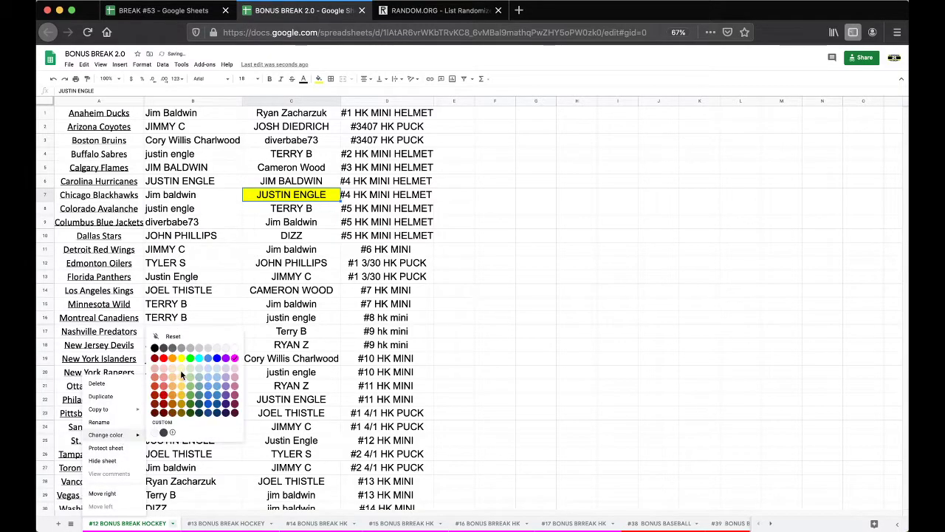
left_click(154, 348)
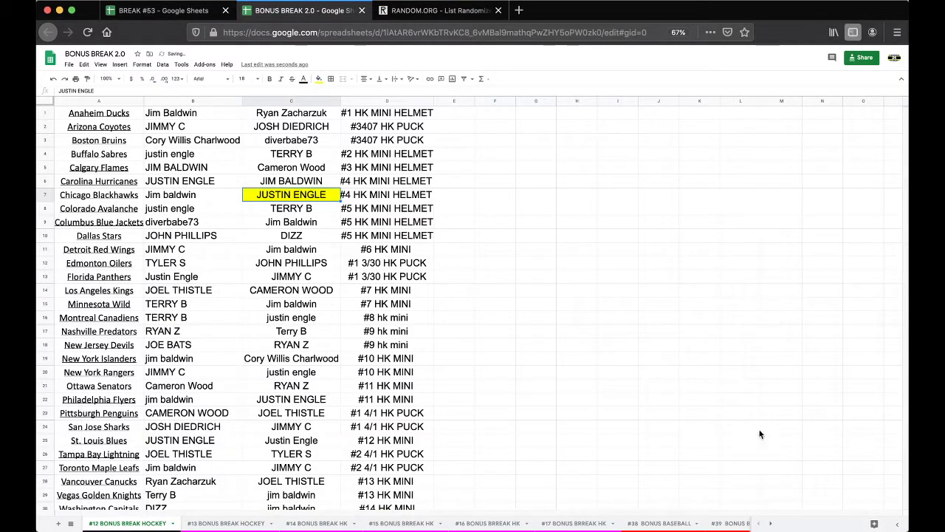